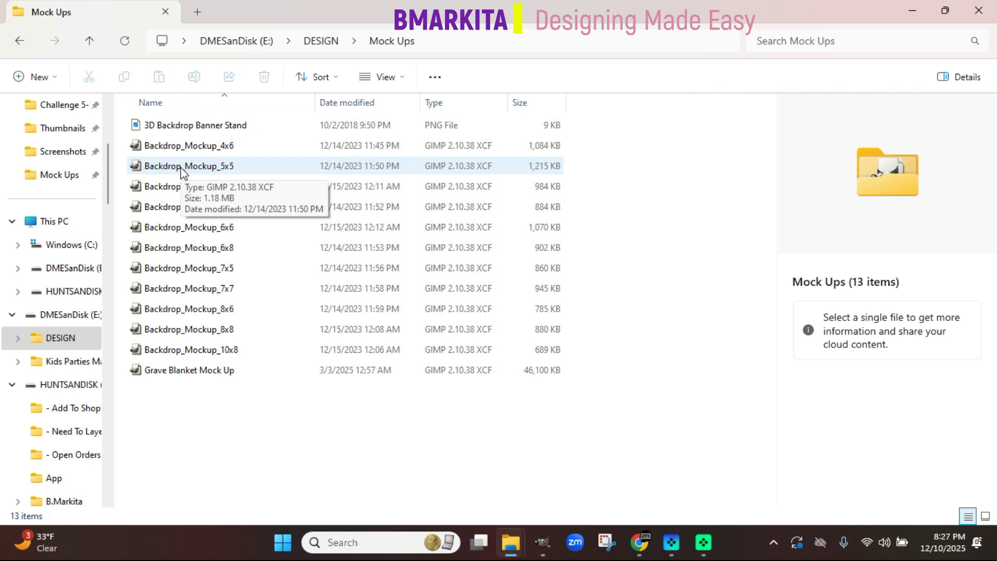
# Open the Backdrop_Mockup_5x5 file in GIMP and select its Backdrop Color layer.
pyautogui.doubleClick(182, 168)
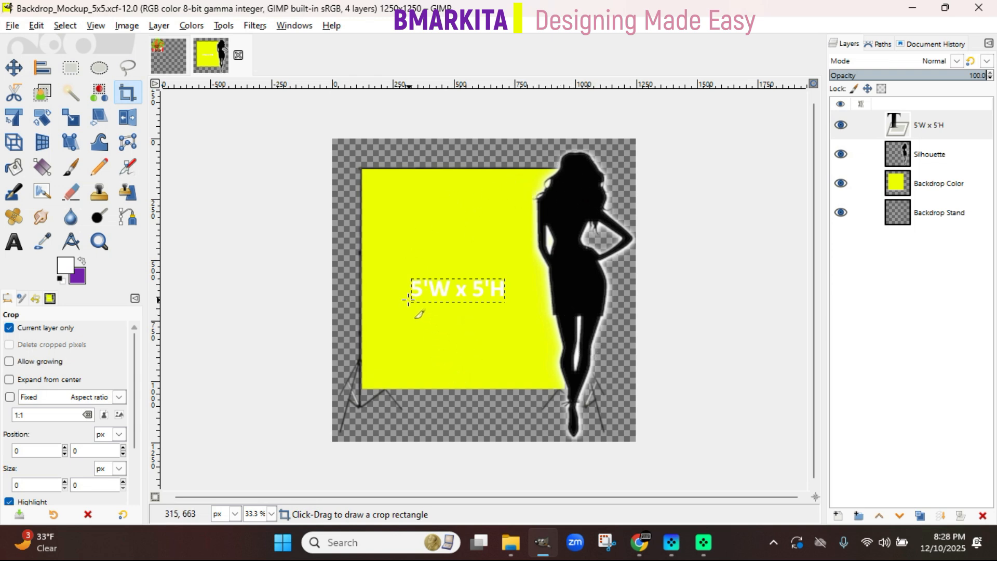
pyautogui.click(942, 192)
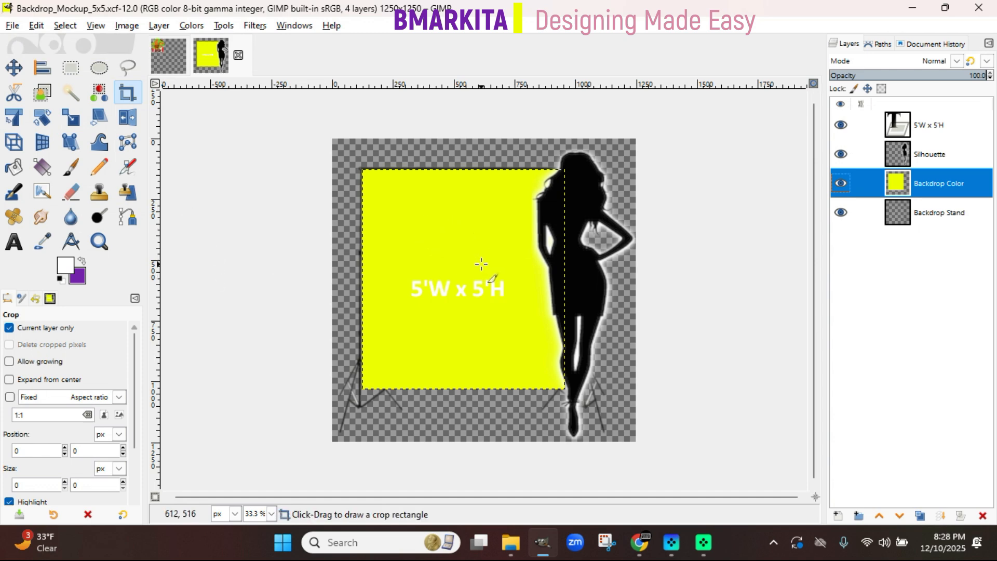
# Add the customer's "Vinyl - 7x7 - Pole" JPG as a layer from the Open Orders folder on HUNTSANDISK (F:), sorting files by modified date.
pyautogui.click(8, 27)
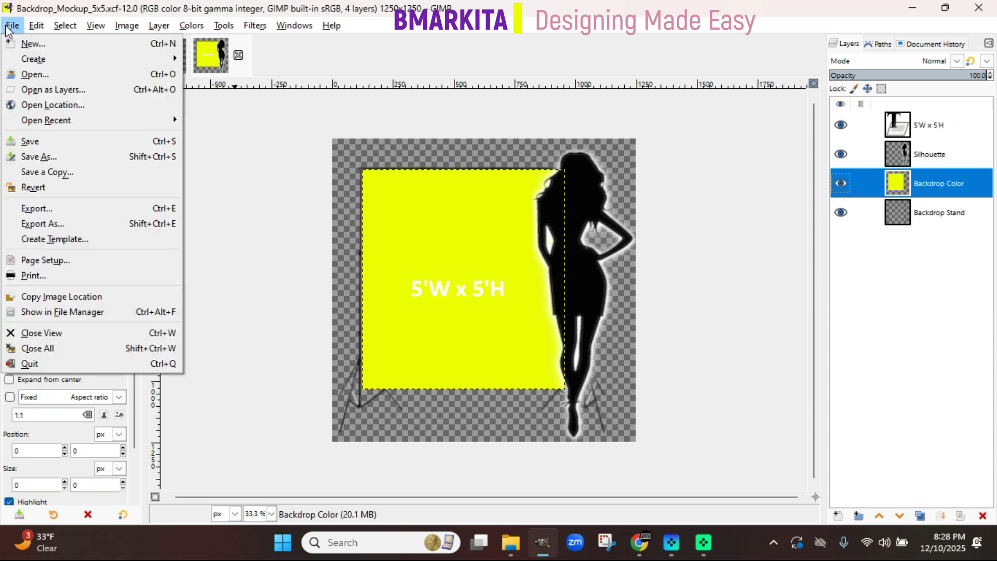
pyautogui.click(36, 88)
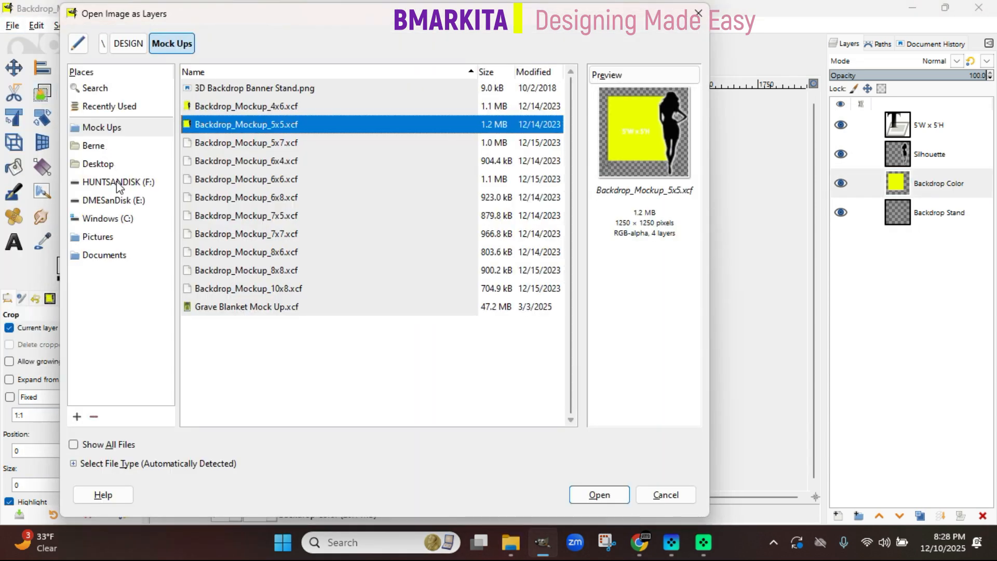
pyautogui.click(117, 183)
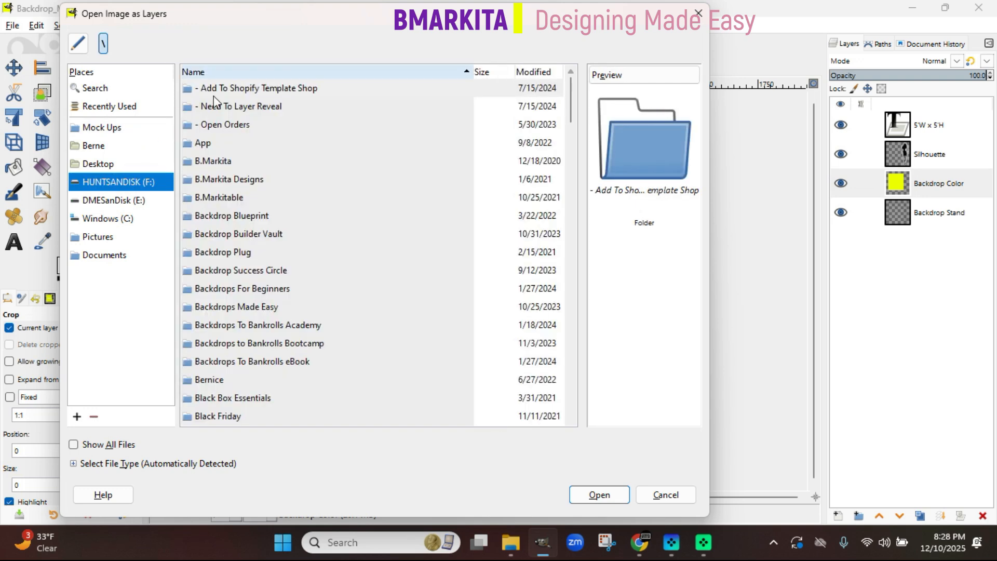
pyautogui.doubleClick(219, 126)
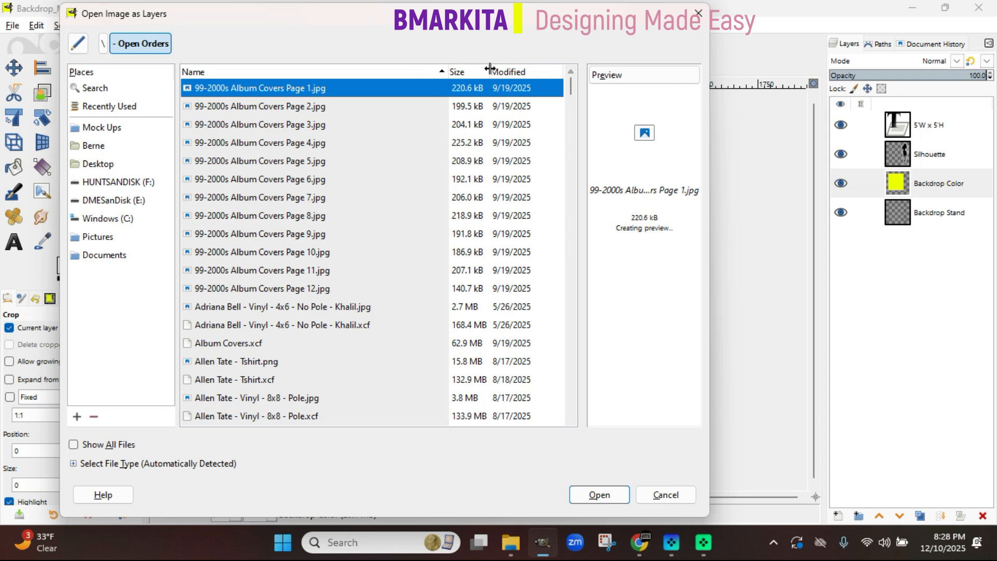
pyautogui.click(506, 74)
pyautogui.click(305, 144)
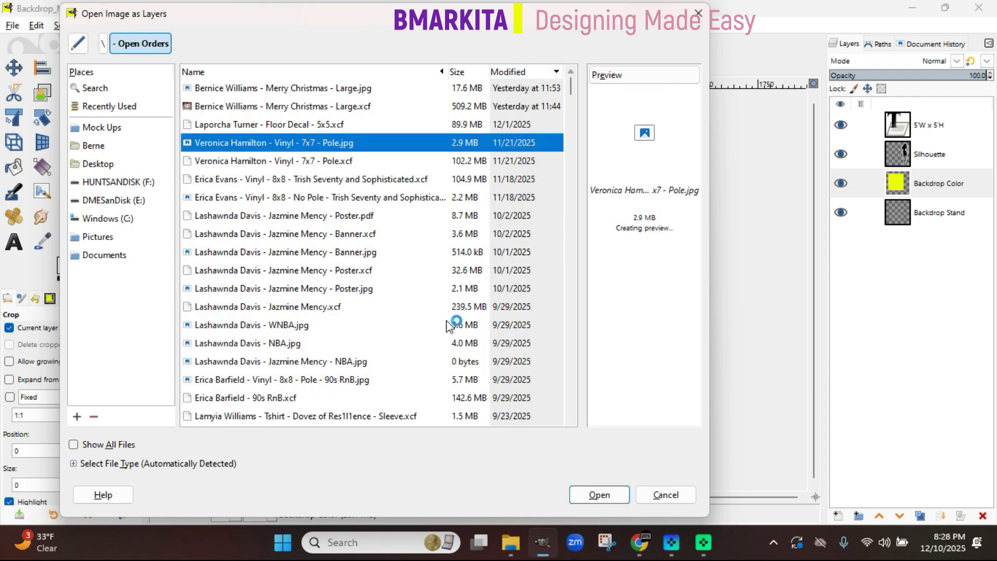
pyautogui.click(597, 494)
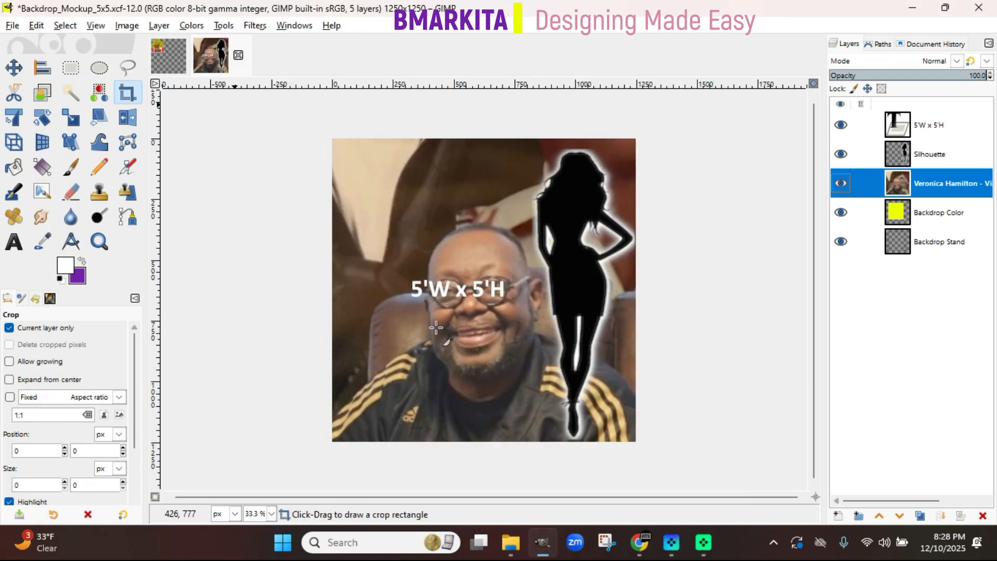
# Scale the imported design layer down proportionally to 1024 × 1024 px over the yellow backdrop.
pyautogui.click(71, 119)
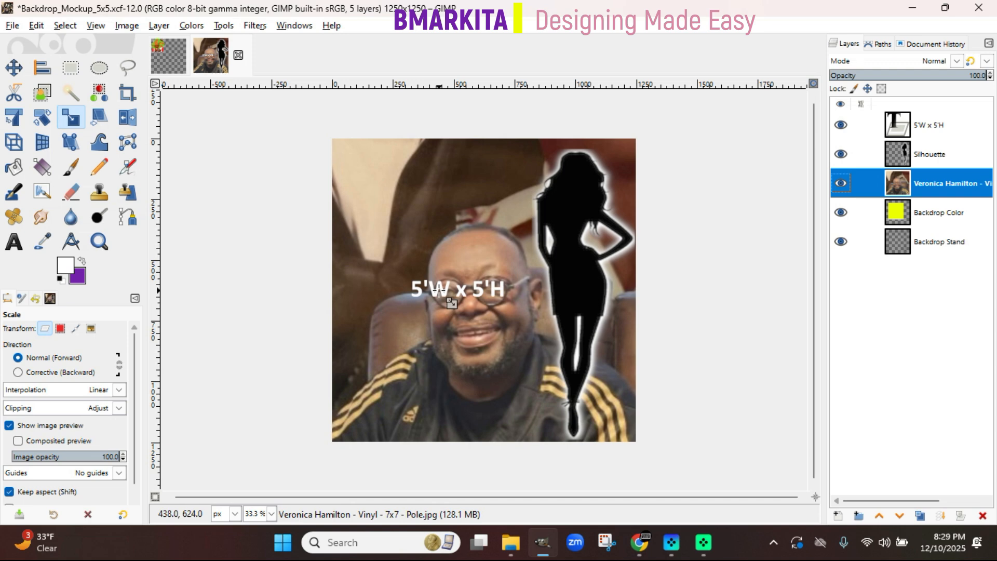
pyautogui.scroll(-5, 438, 293)
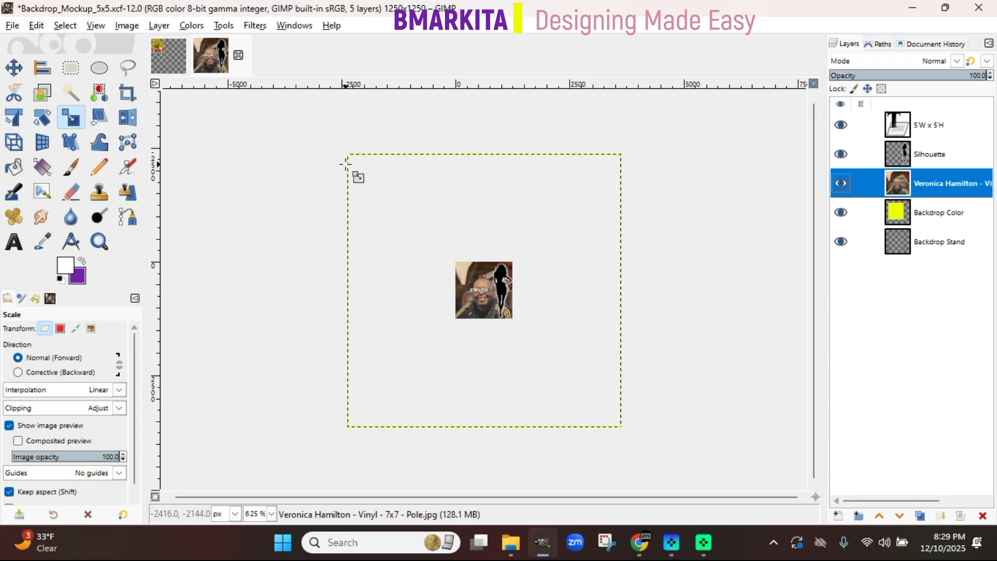
pyautogui.moveTo(345, 166); pyautogui.dragTo(459, 280)
pyautogui.moveTo(614, 418); pyautogui.dragTo(509, 314)
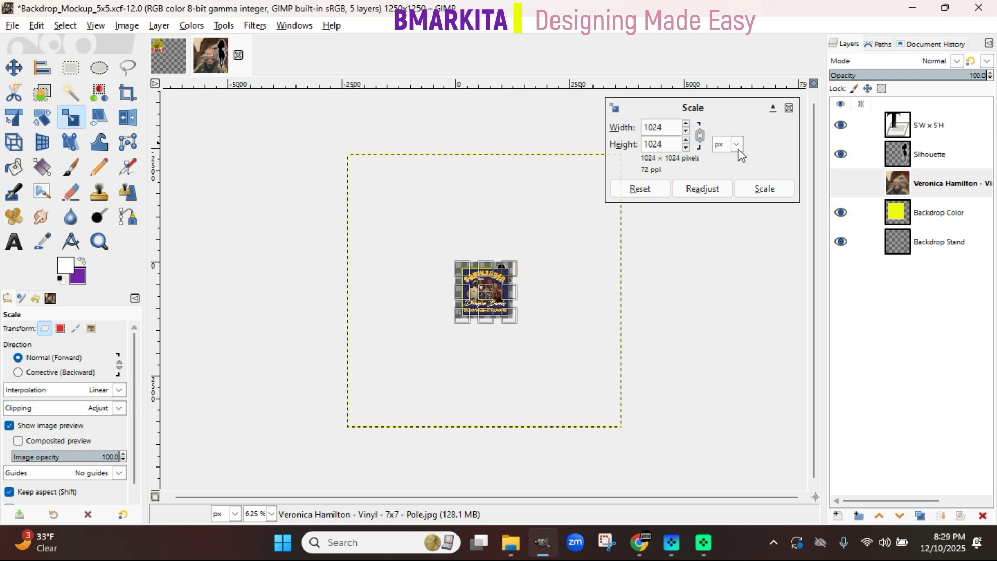
pyautogui.click(763, 188)
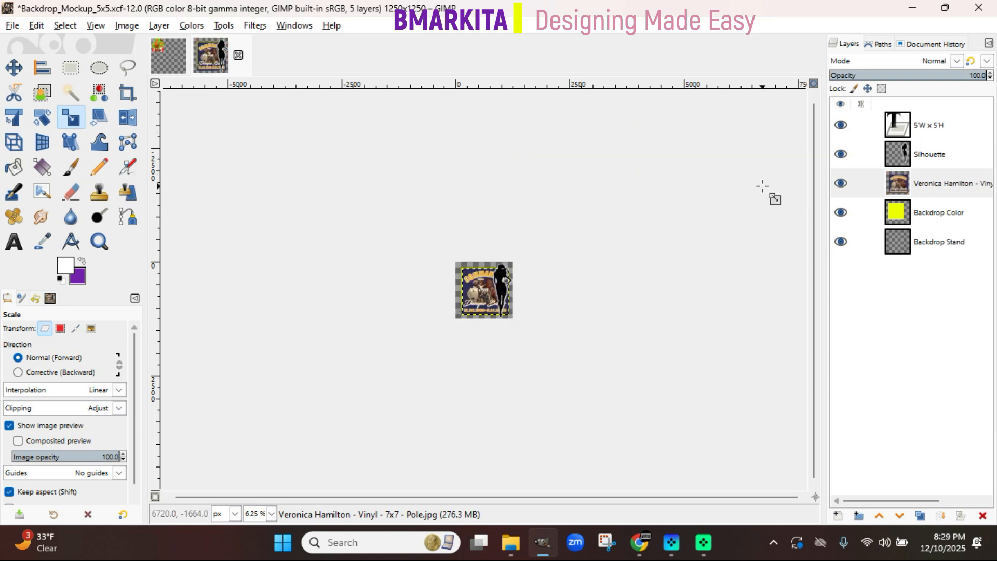
pyautogui.scroll(5, 762, 186)
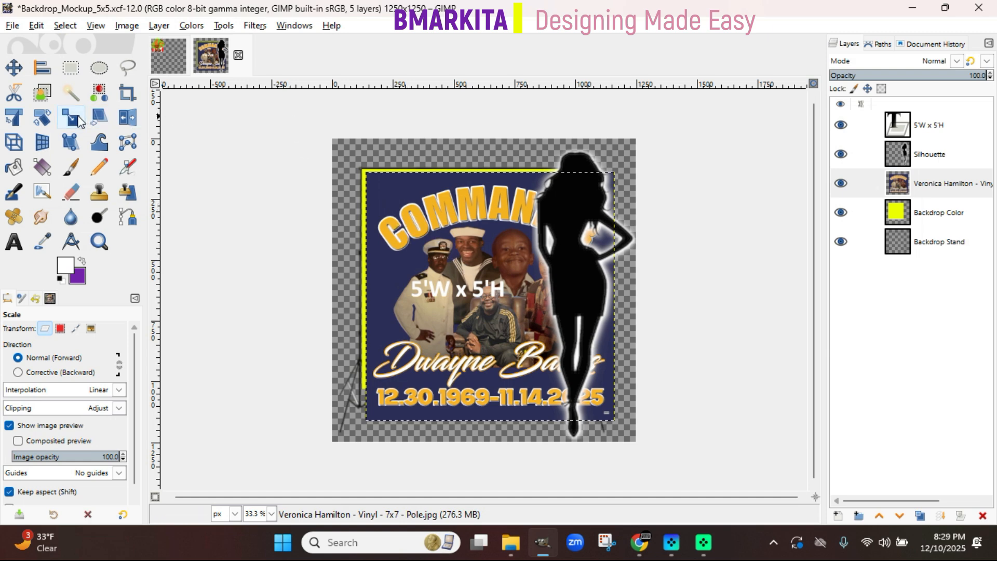
# Align the design's upper-left corner with the yellow backdrop's corner and scale the design down to the backdrop's height.
pyautogui.click(15, 68)
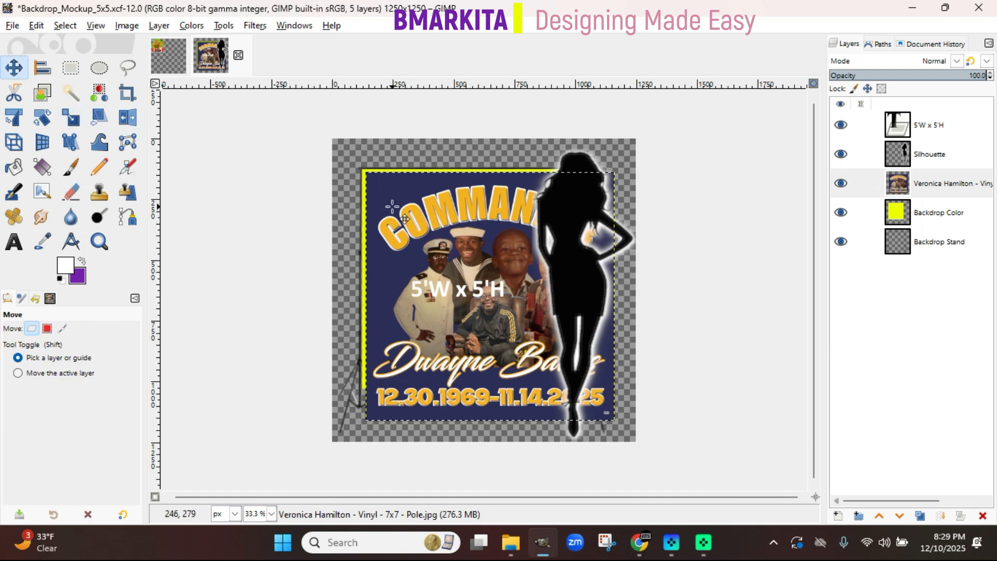
pyautogui.moveTo(392, 206); pyautogui.dragTo(390, 205)
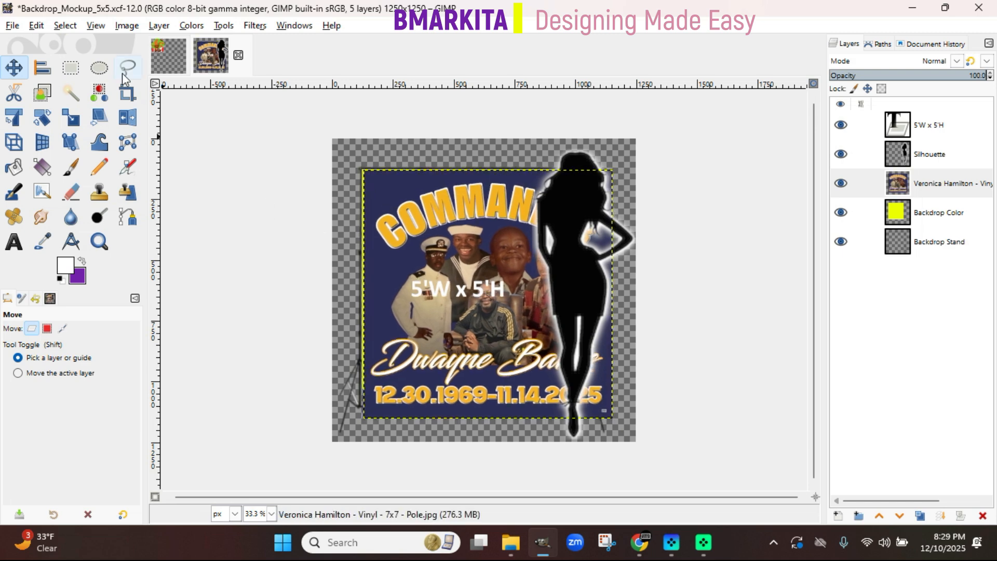
pyautogui.click(73, 119)
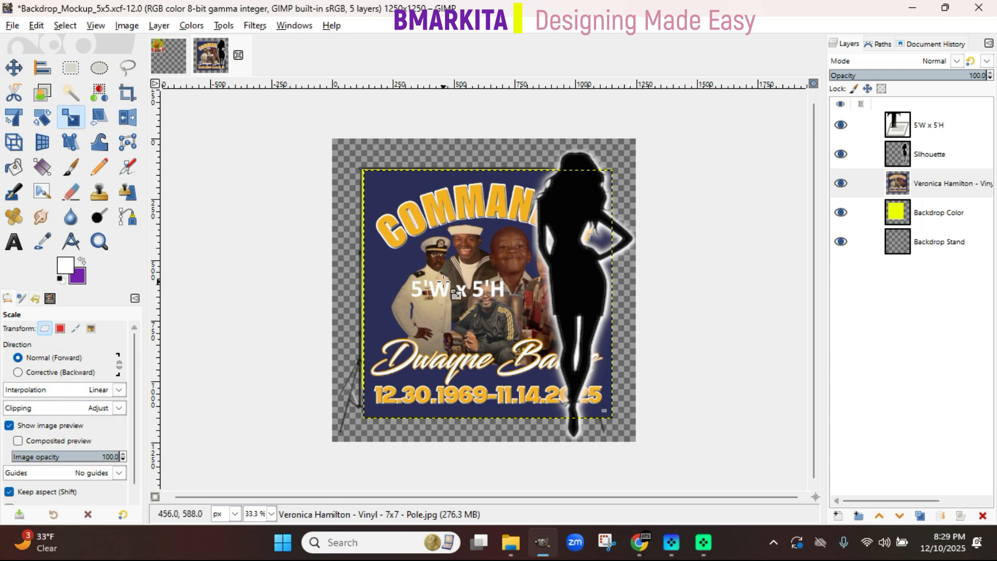
pyautogui.moveTo(609, 415); pyautogui.dragTo(536, 383)
pyautogui.click(763, 189)
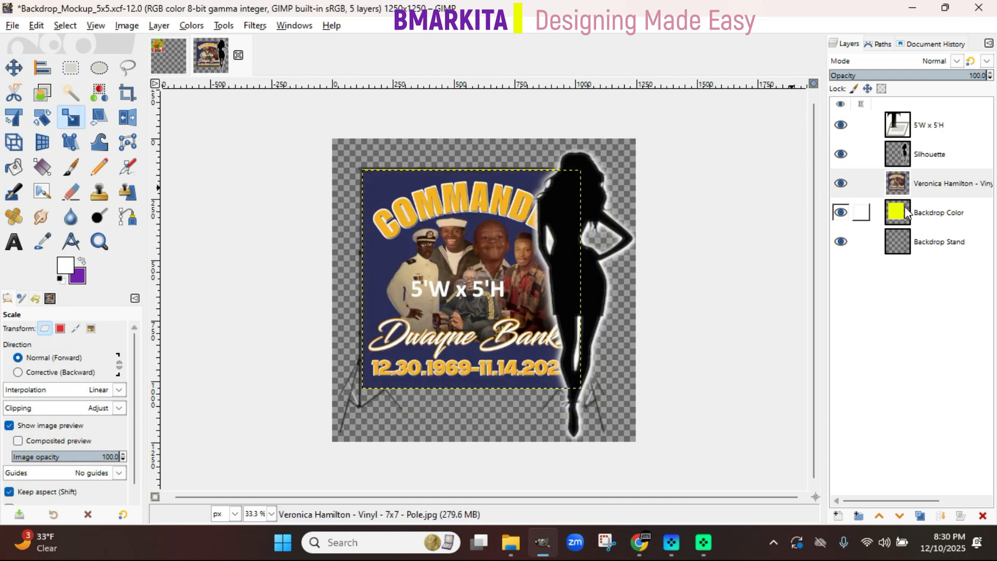
# Hide the Backdrop Color layer and the 5'W x 5'H text layer.
pyautogui.click(896, 211)
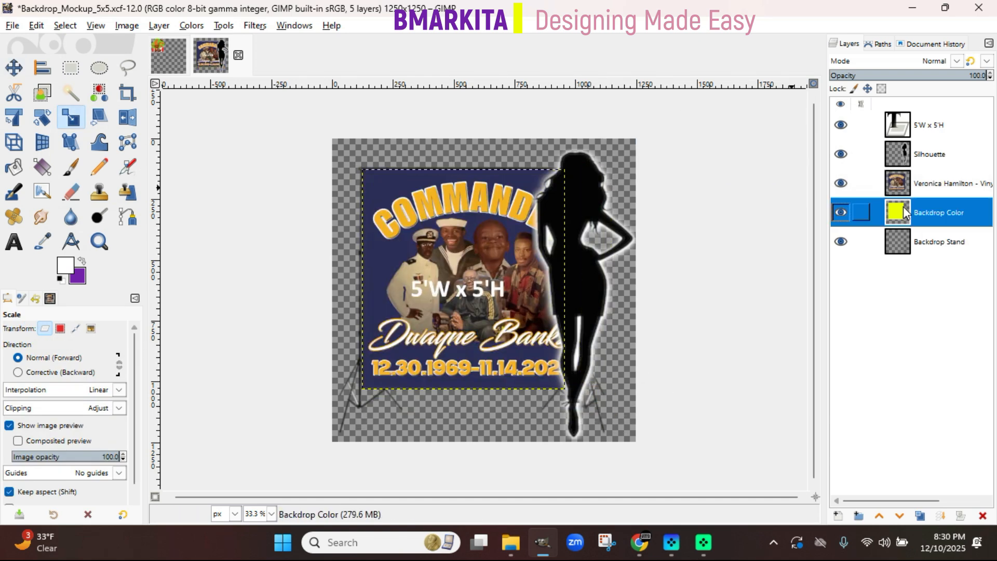
pyautogui.click(844, 218)
pyautogui.press('Down')
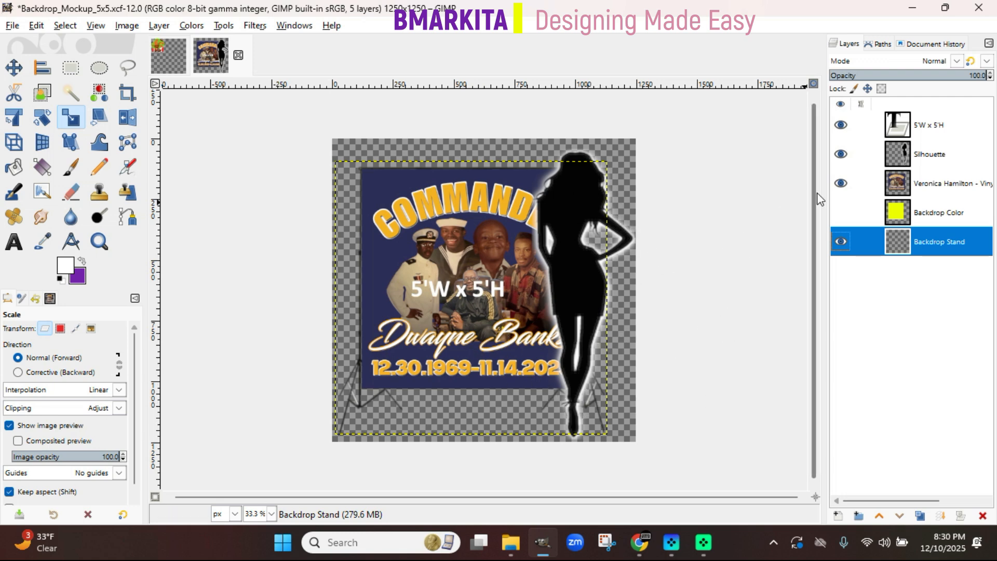
pyautogui.click(841, 124)
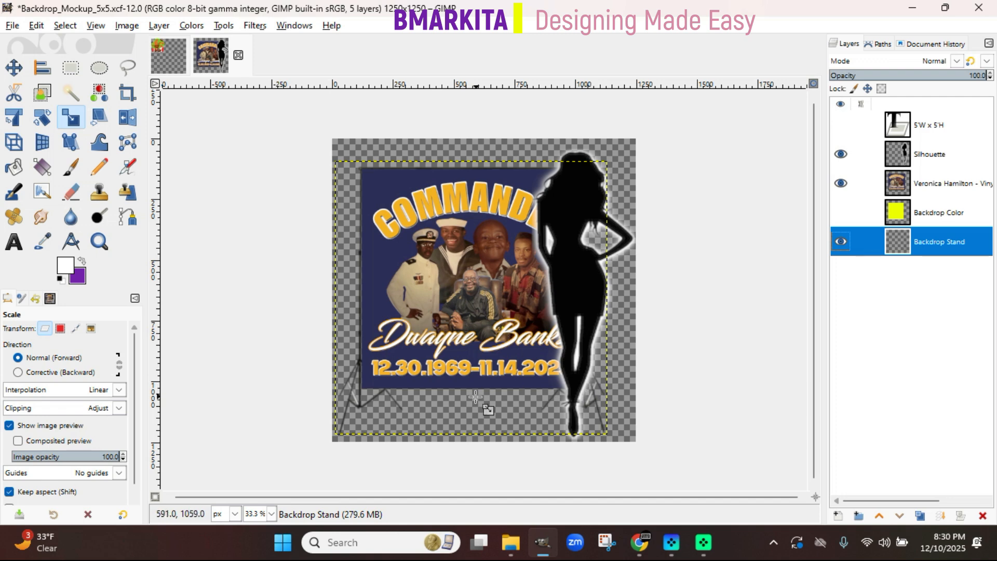
# Export the mockup to the Desktop as Backdrop_Mockup_5x5.png with the default PNG options.
pyautogui.click(14, 27)
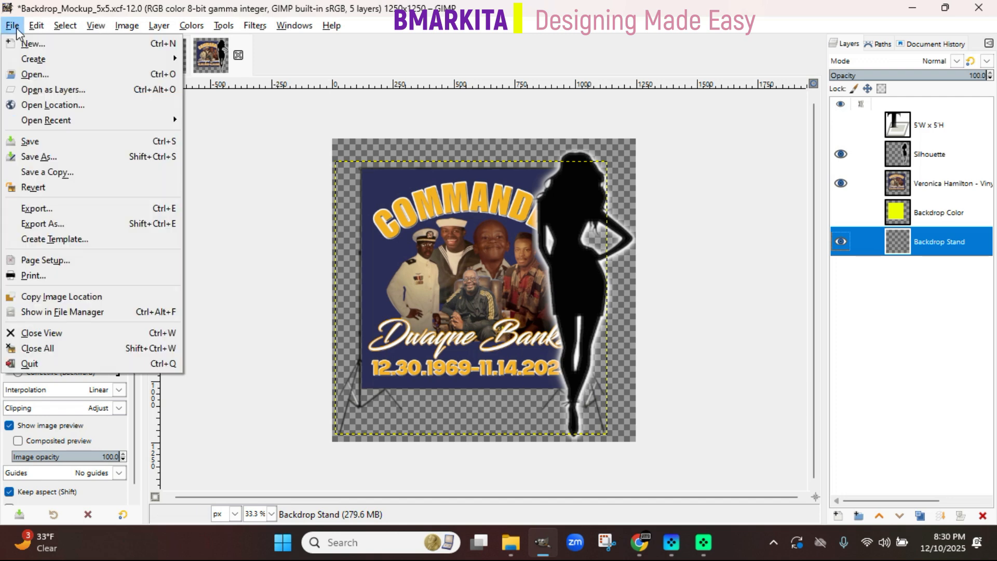
pyautogui.click(47, 229)
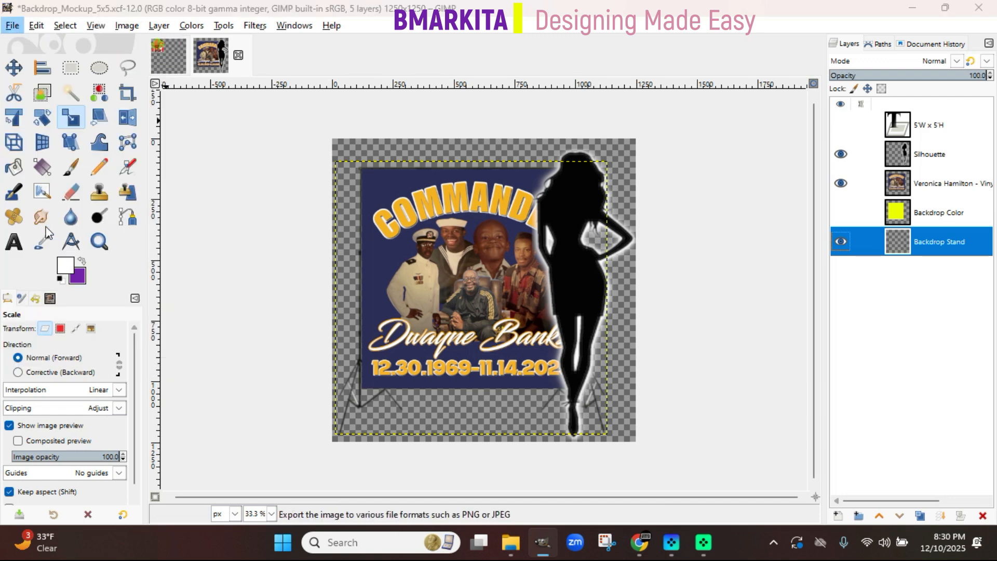
pyautogui.click(292, 49)
pyautogui.press('BackSpace')
pyautogui.press('BackSpace')
pyautogui.write('png')
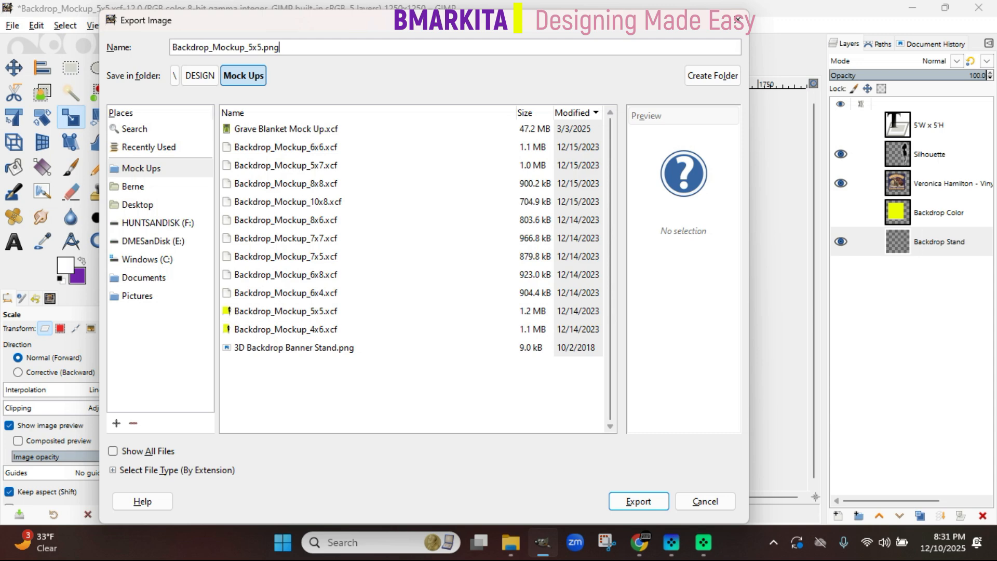
pyautogui.click(142, 205)
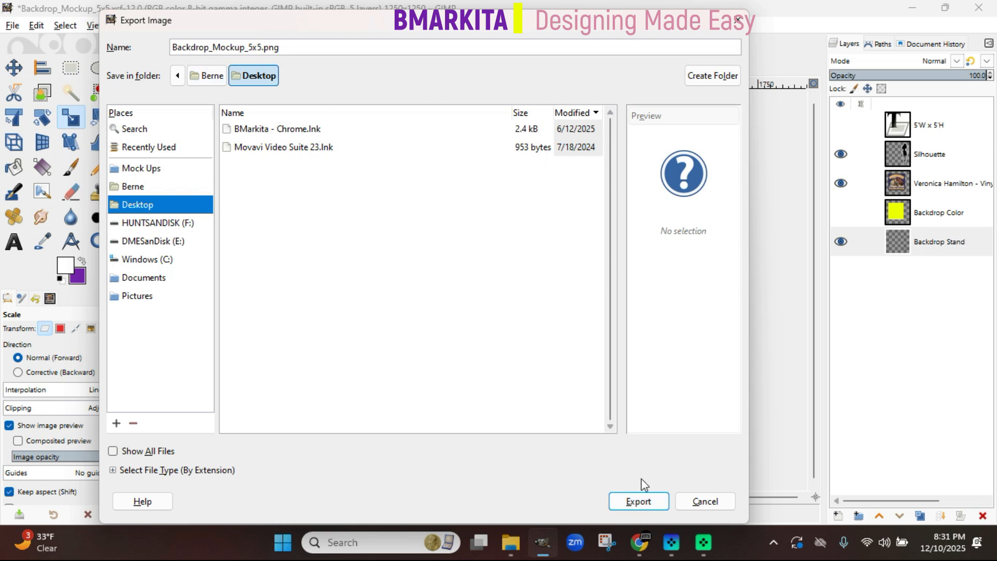
pyautogui.click(646, 497)
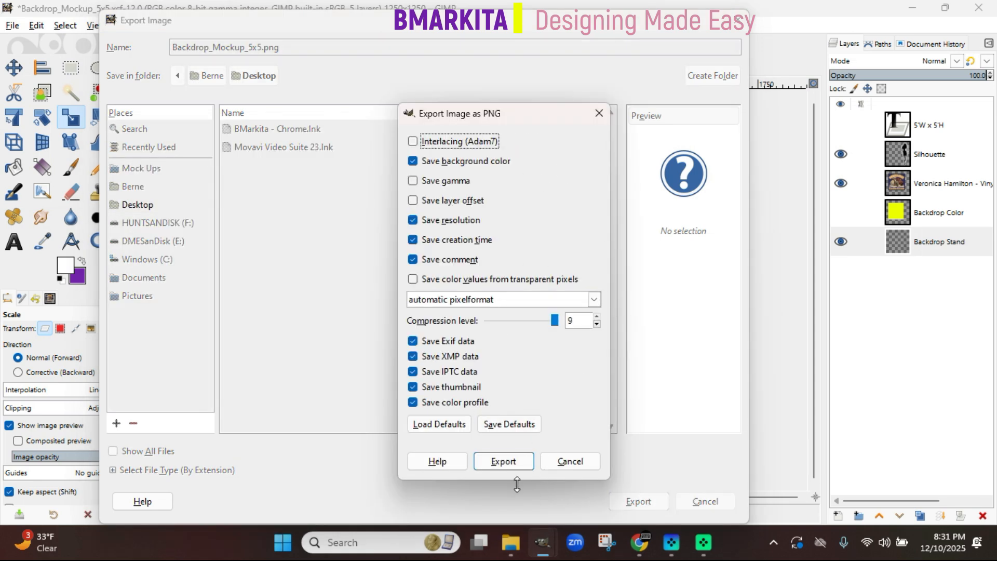
pyautogui.click(502, 462)
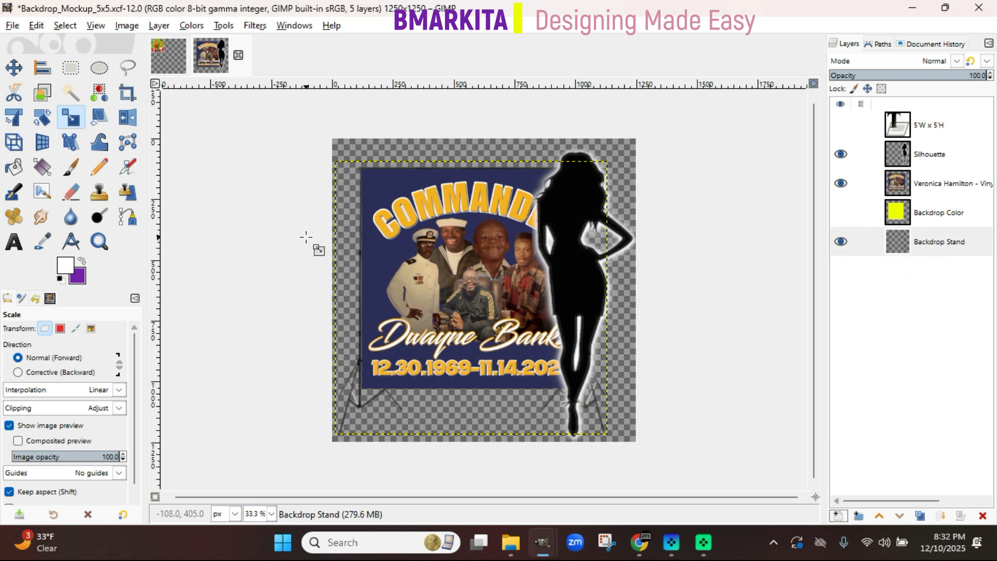
# Add a 1250 × 1250 px White Background layer filled with the white foreground color and lower it beneath the Backdrop Stand layer.
pyautogui.click(66, 272)
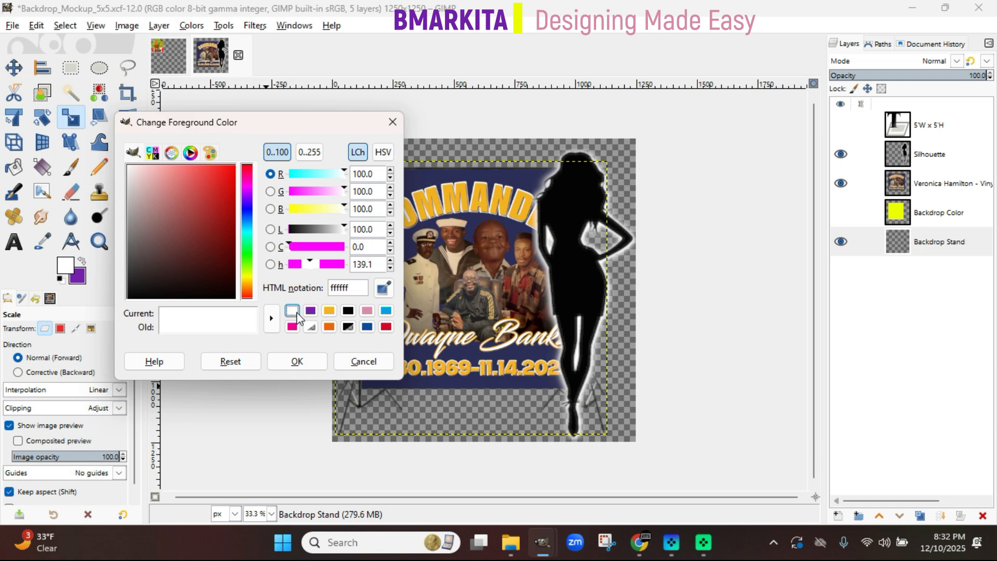
pyautogui.click(305, 366)
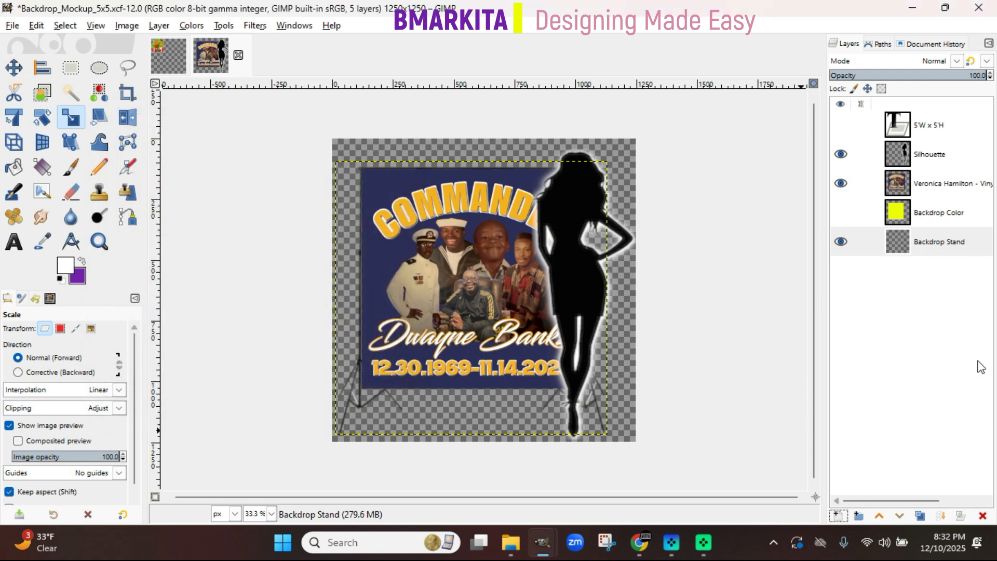
pyautogui.click(925, 242)
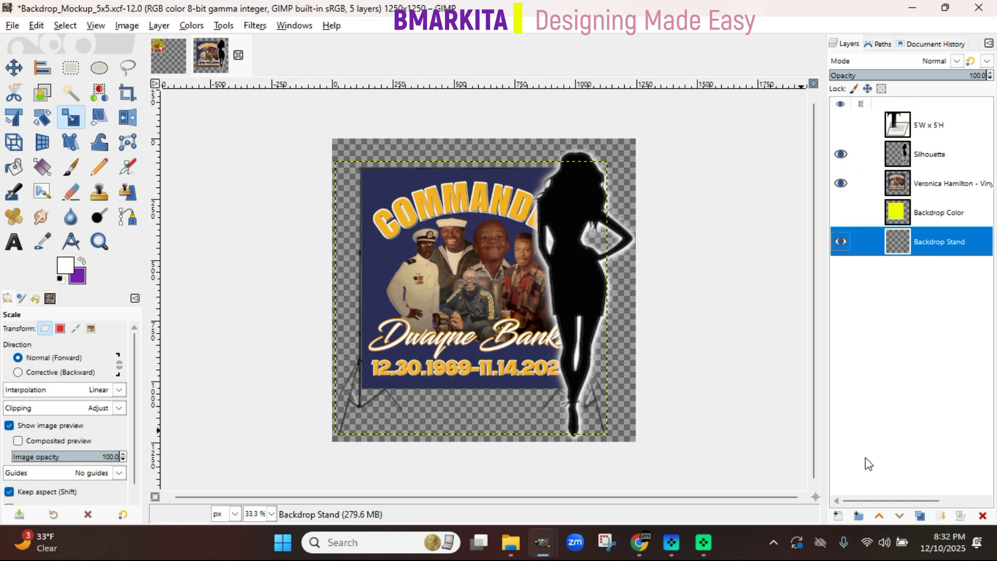
pyautogui.click(840, 515)
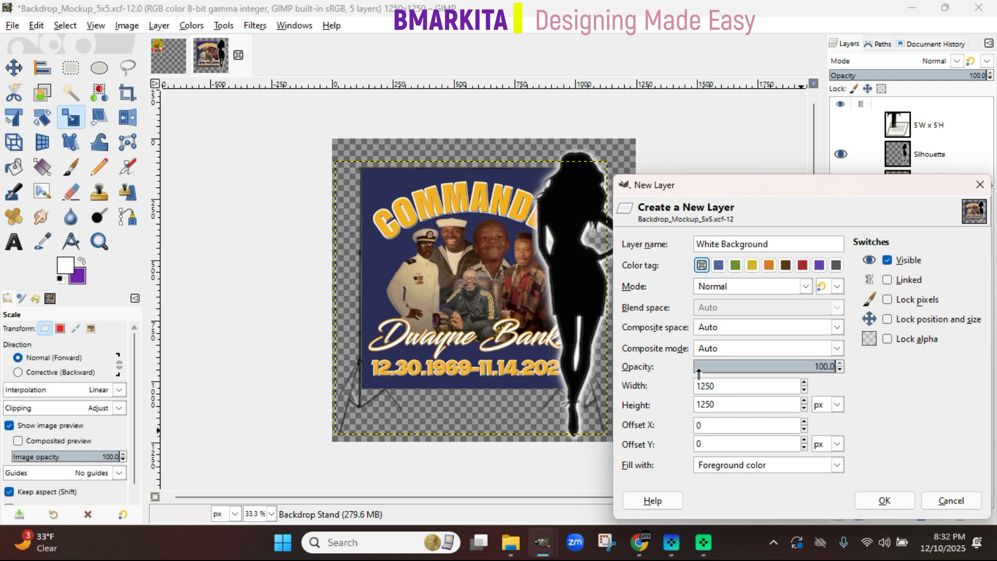
pyautogui.click(726, 467)
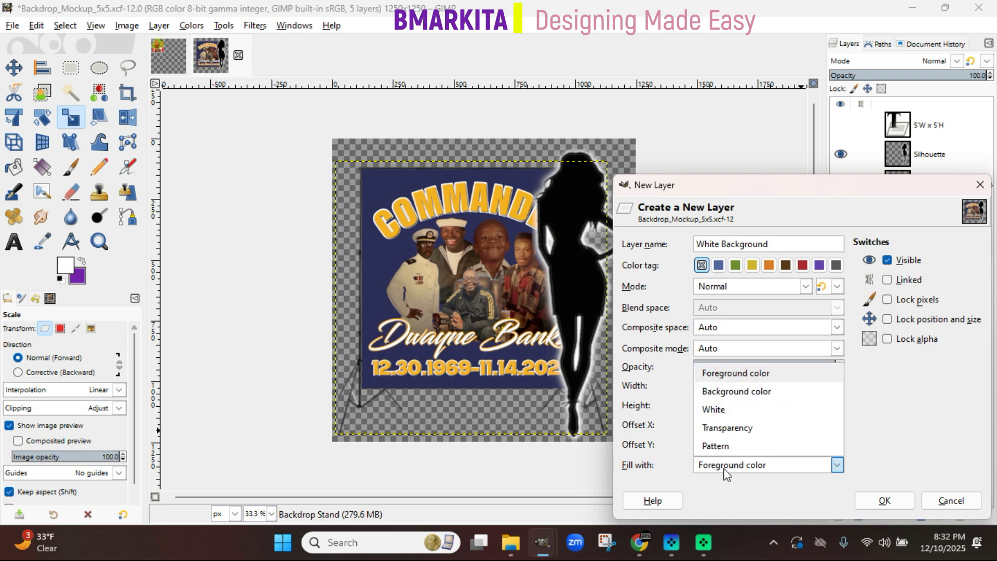
pyautogui.click(735, 375)
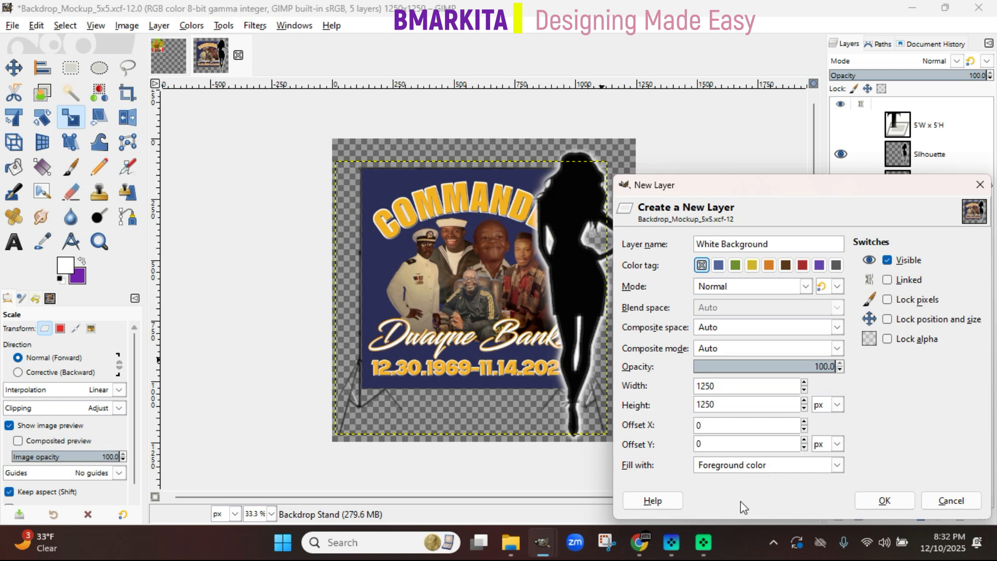
pyautogui.click(876, 499)
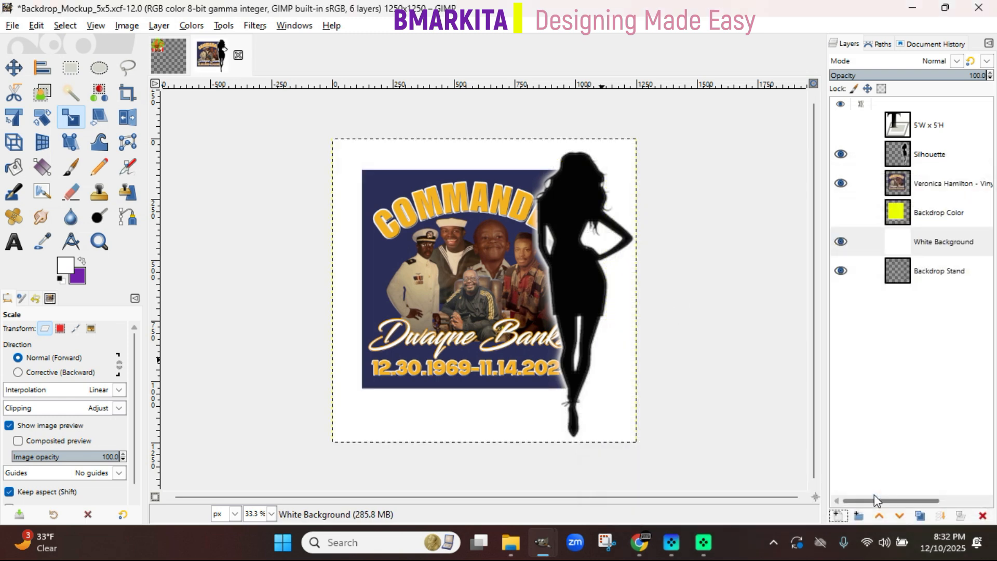
pyautogui.click(900, 515)
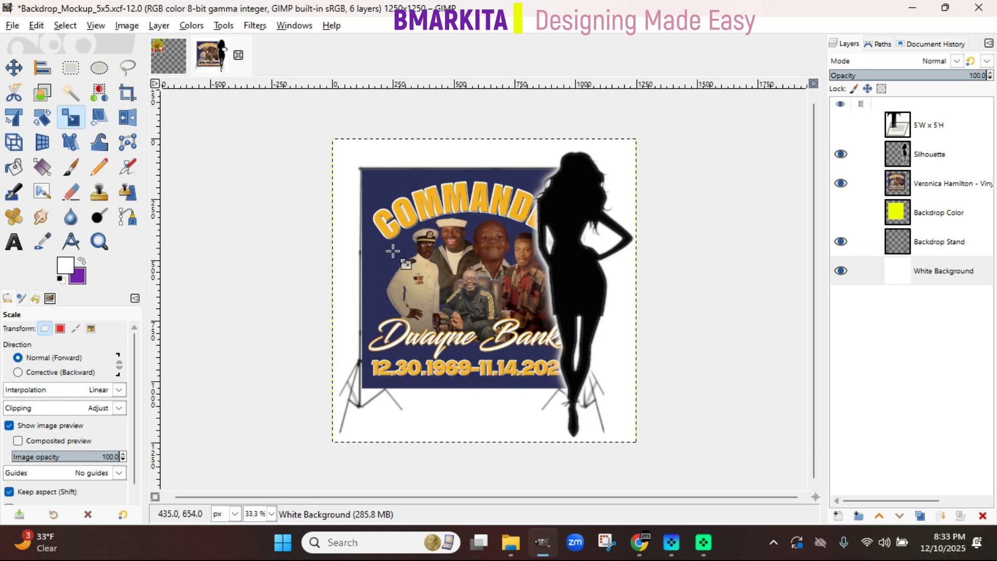
# Export the white-background mockup to the Desktop as Backdrop_Mockup_5x5.jpg.
pyautogui.click(20, 30)
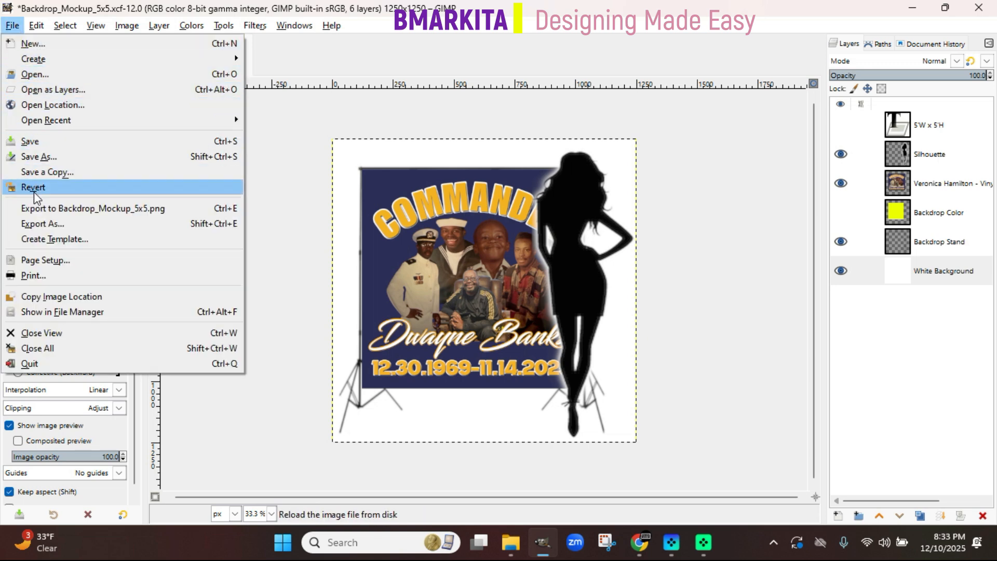
pyautogui.click(42, 220)
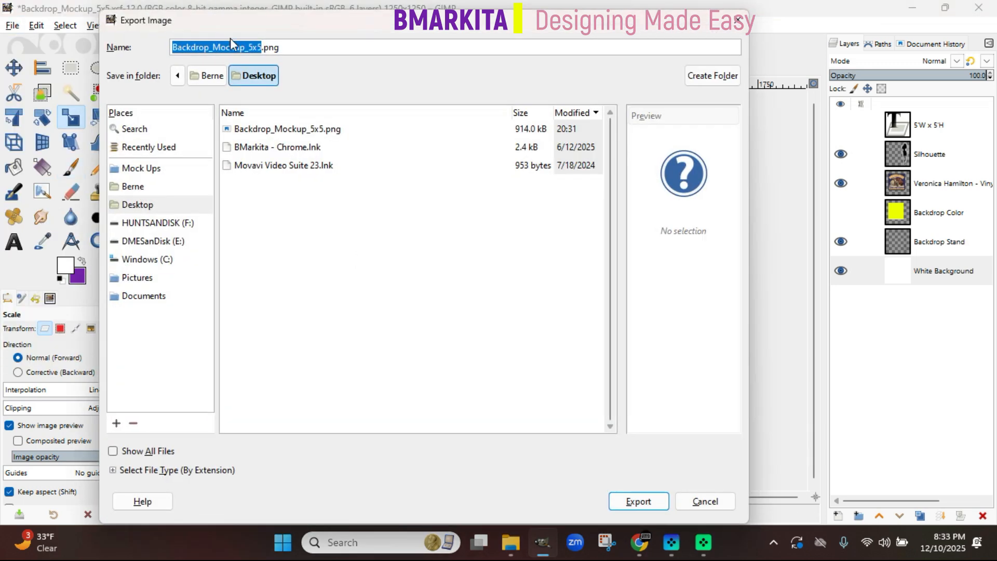
pyautogui.click(289, 48)
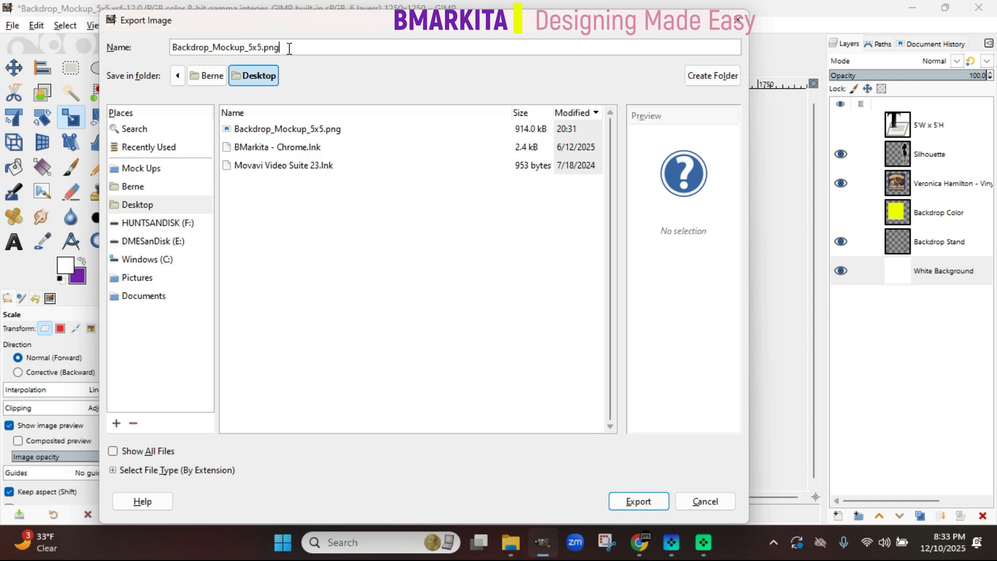
pyautogui.press('BackSpace')
pyautogui.press('BackSpace')
pyautogui.press('BackSpace')
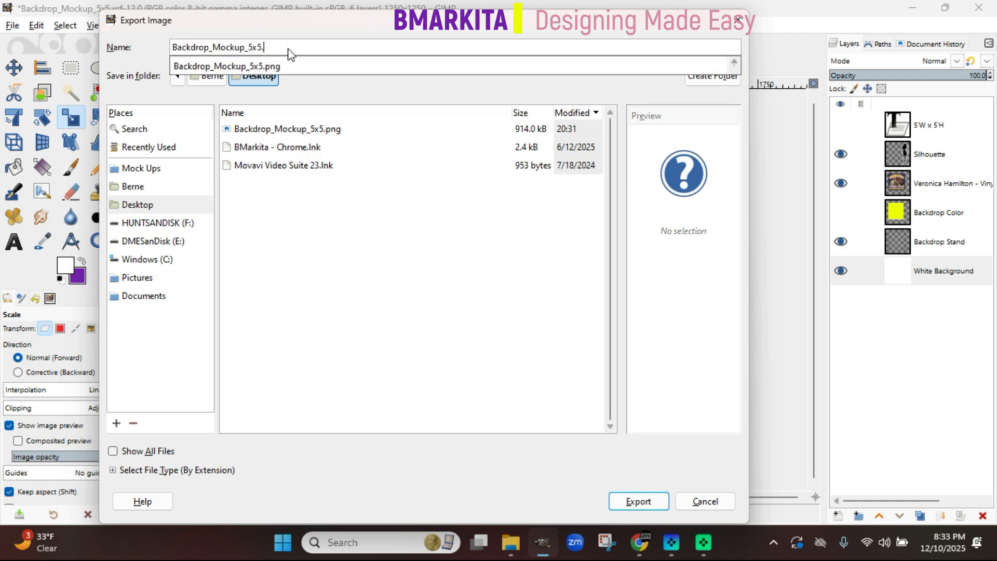
pyautogui.write('jpg')
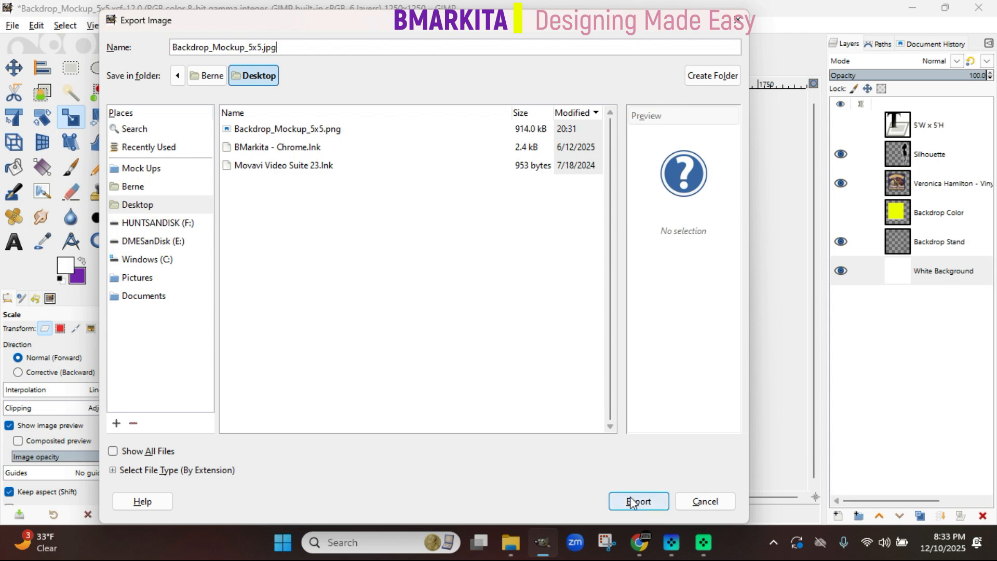
pyautogui.click(645, 508)
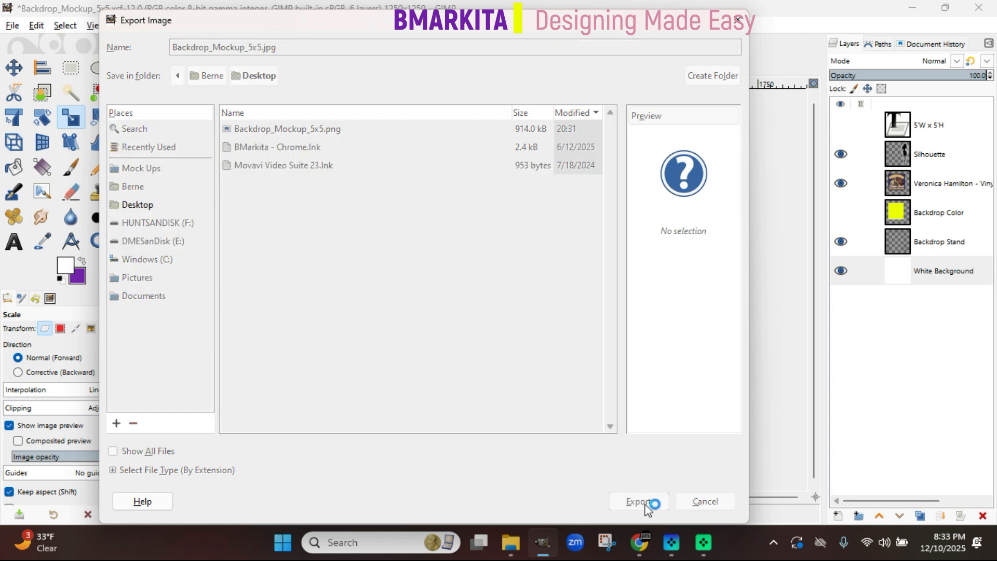